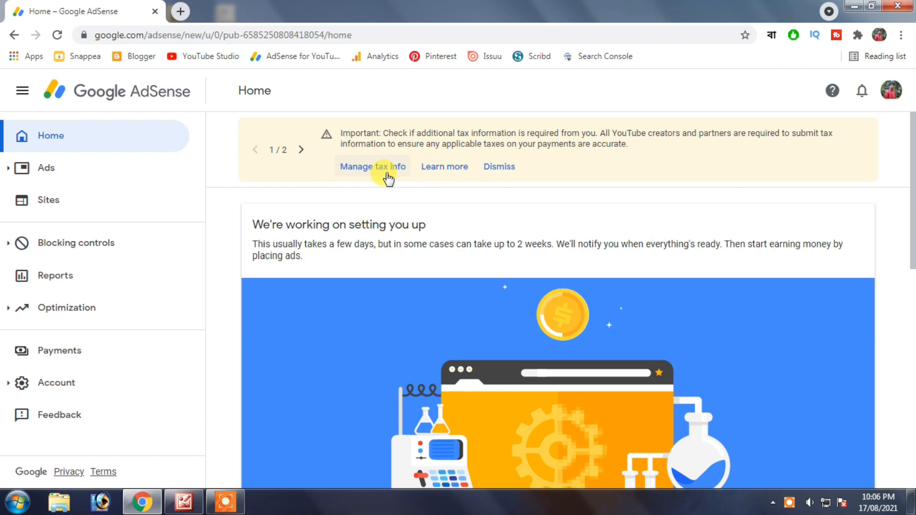
Start adding United States tax info for the payments profile and verify the account by entering the account password.
{"action": "left_click", "coordinate": [369, 169]}
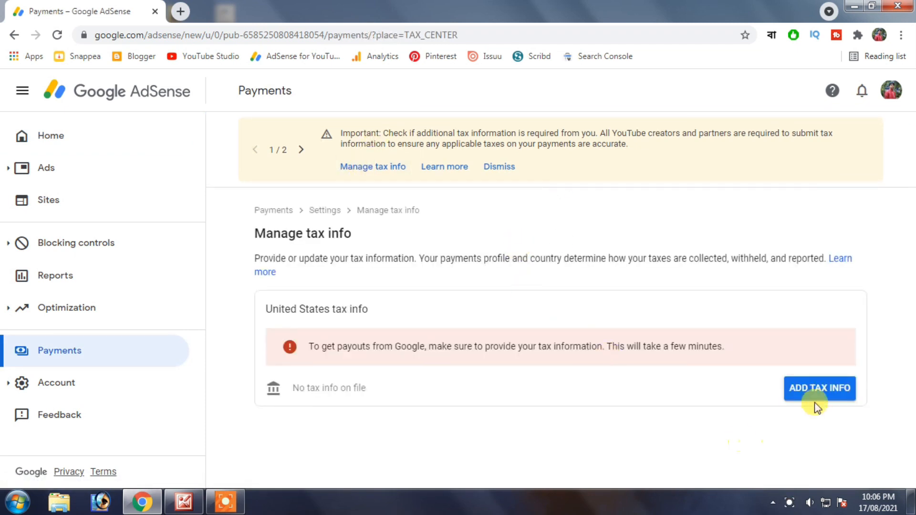
{"action": "left_click", "coordinate": [827, 395]}
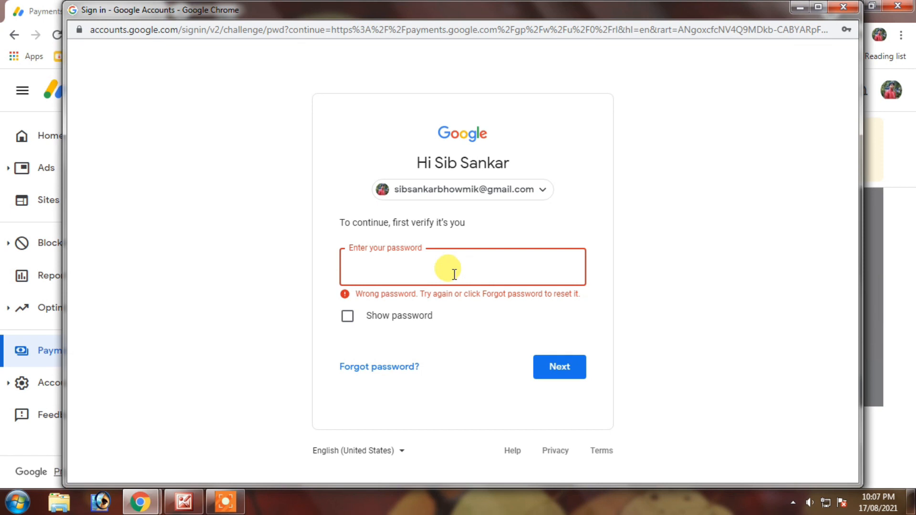
{"action": "type", "text": "•••••••••"}
{"action": "left_click", "coordinate": [570, 372]}
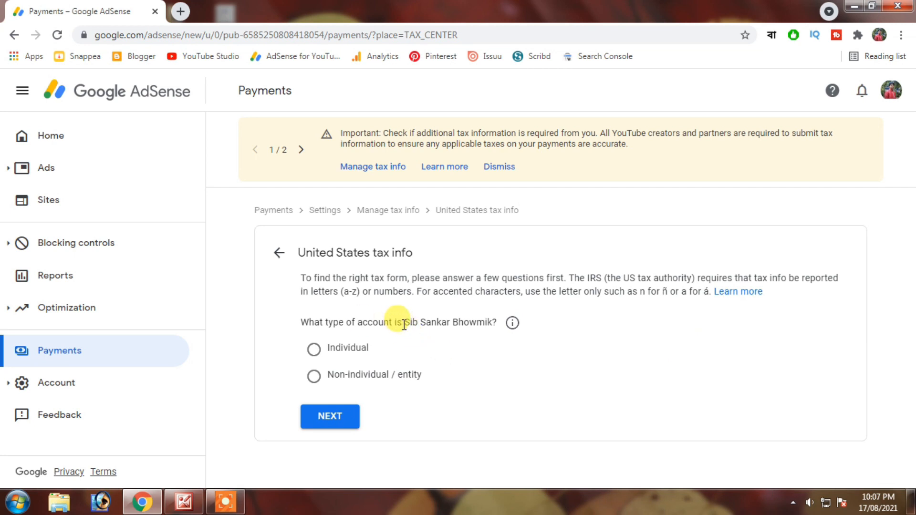
Declare the account type as Individual and answer No to being a citizen or resident of the United States.
{"action": "left_click", "coordinate": [317, 351]}
{"action": "left_click", "coordinate": [331, 417]}
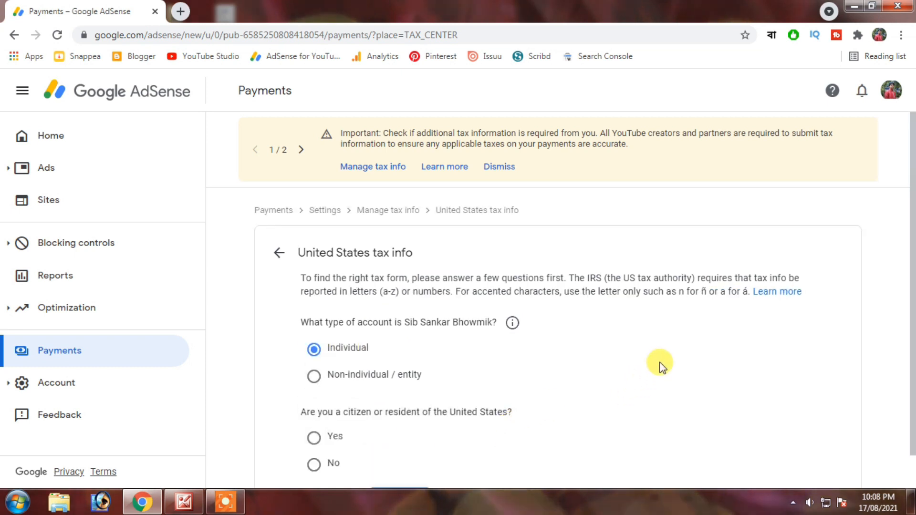
{"action": "scroll", "coordinate": [658, 362], "scroll_direction": "down", "scroll_amount": 1}
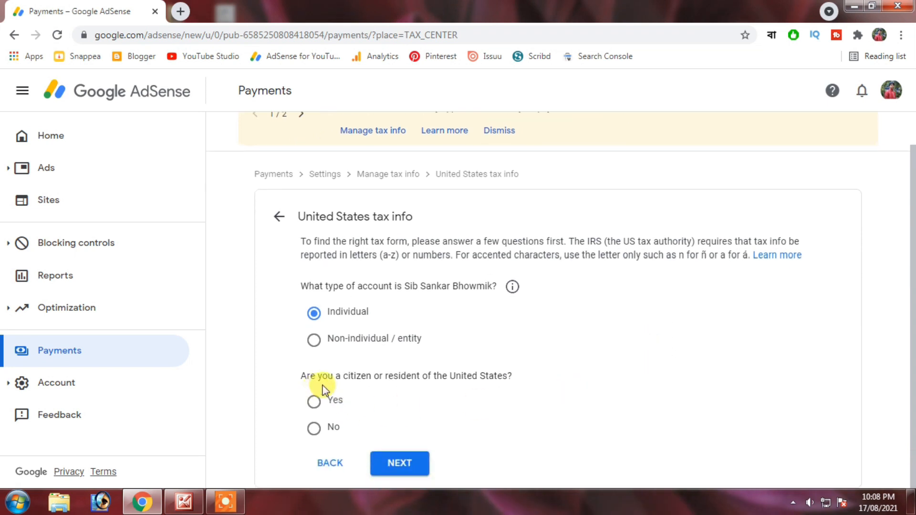
{"action": "left_click", "coordinate": [314, 428]}
{"action": "left_click", "coordinate": [399, 462]}
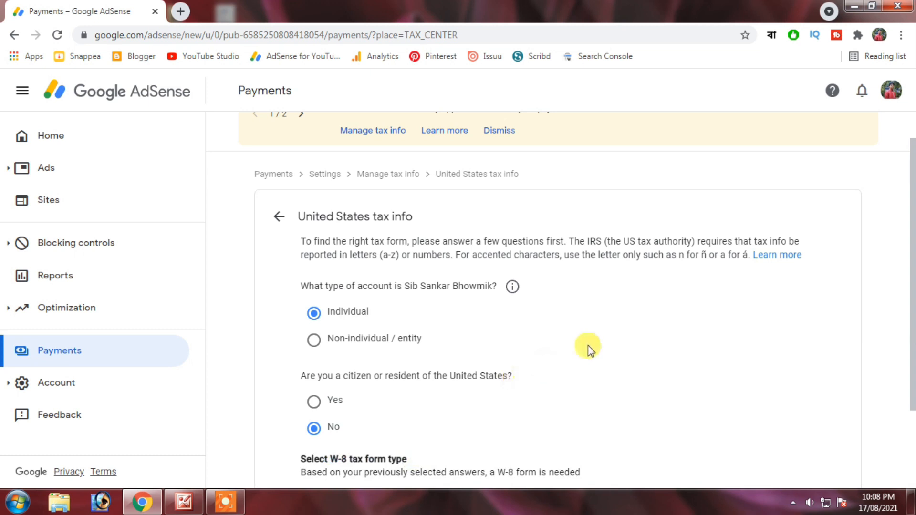
Choose W-8BEN as the W-8 tax form type.
{"action": "scroll", "coordinate": [546, 367], "scroll_direction": "down", "scroll_amount": 3}
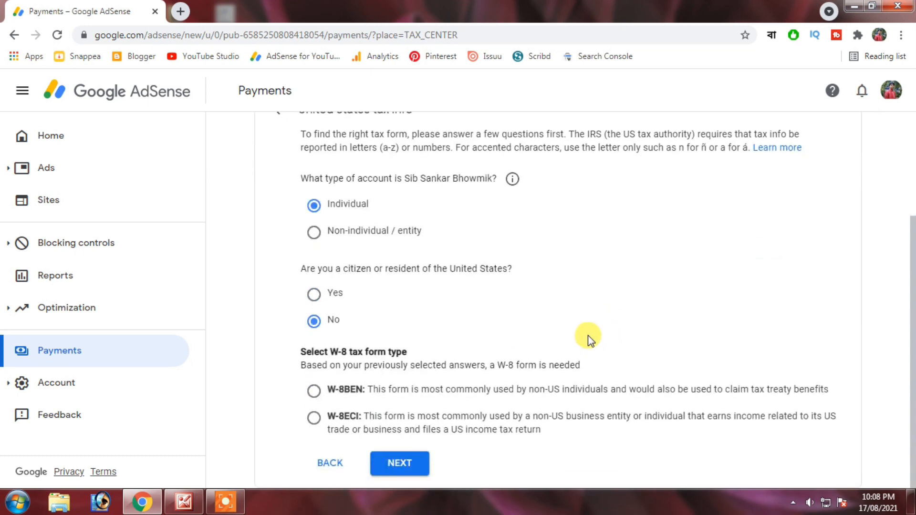
{"action": "key", "text": "ctrl+plus"}
{"action": "left_click", "coordinate": [345, 369]}
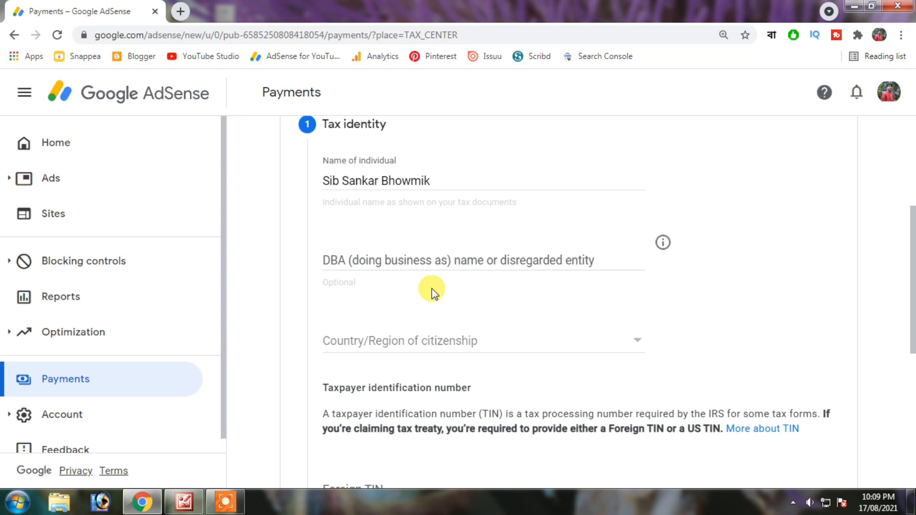
Set the country/region of citizenship to India in the Tax identity section.
{"action": "scroll", "coordinate": [432, 292], "scroll_direction": "down", "scroll_amount": 1}
{"action": "left_click", "coordinate": [626, 281]}
{"action": "scroll", "coordinate": [612, 284], "scroll_direction": "down", "scroll_amount": 15}
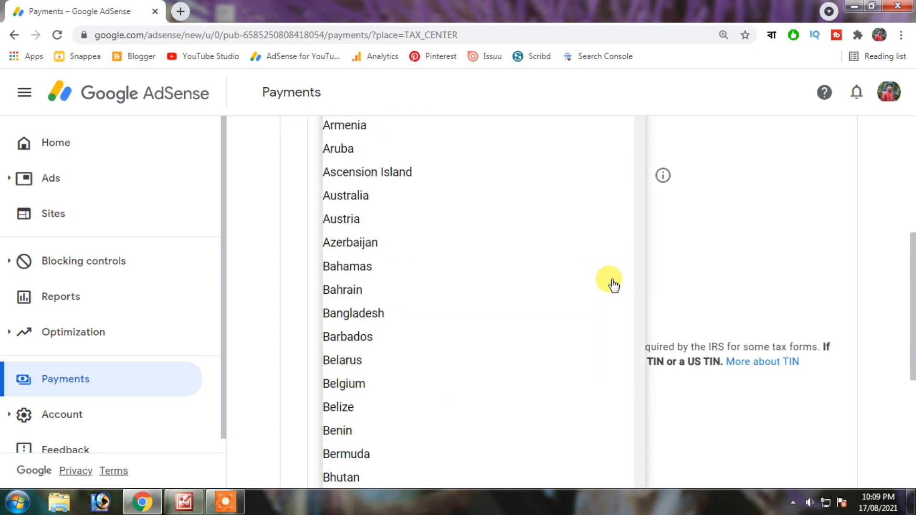
{"action": "scroll", "coordinate": [613, 284], "scroll_direction": "down", "scroll_amount": 5}
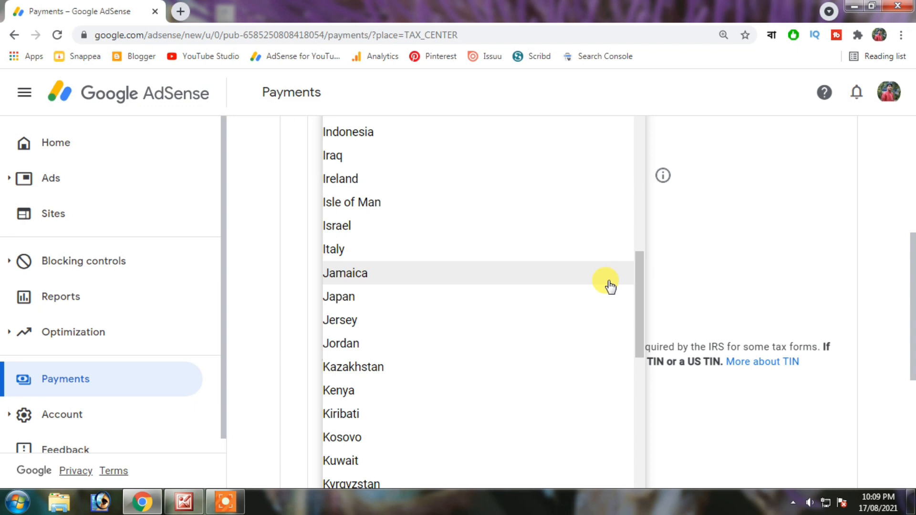
{"action": "scroll", "coordinate": [610, 282], "scroll_direction": "up", "scroll_amount": 1}
{"action": "left_click", "coordinate": [336, 177]}
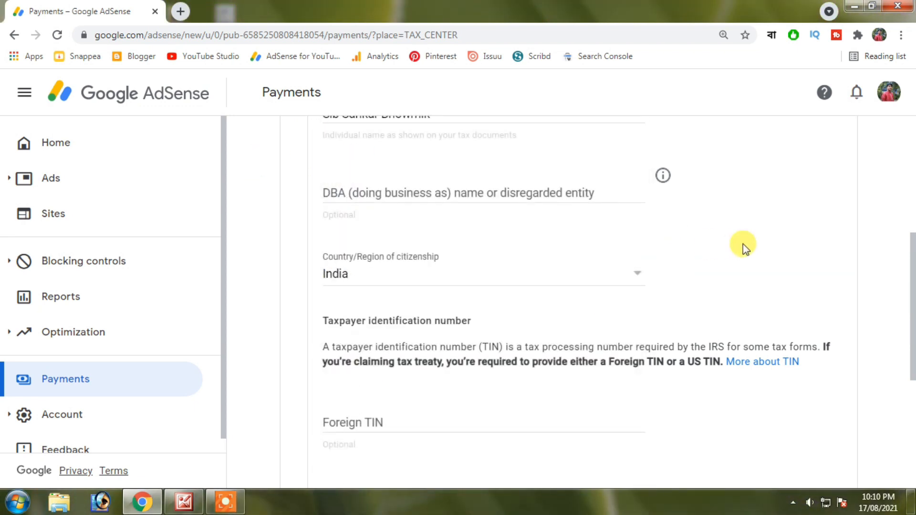
Enter the foreign taxpayer identification number and proceed to the Address section.
{"action": "key", "text": "ctrl+minus"}
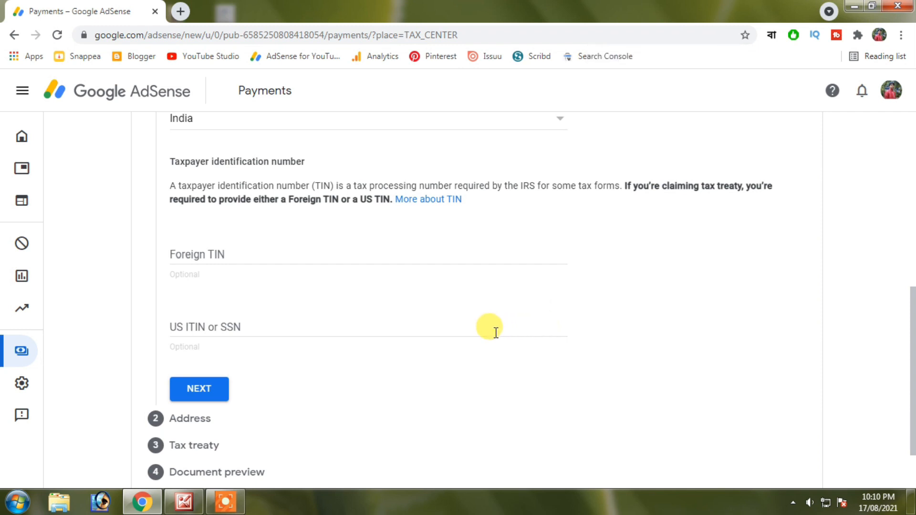
{"action": "left_click", "coordinate": [243, 253]}
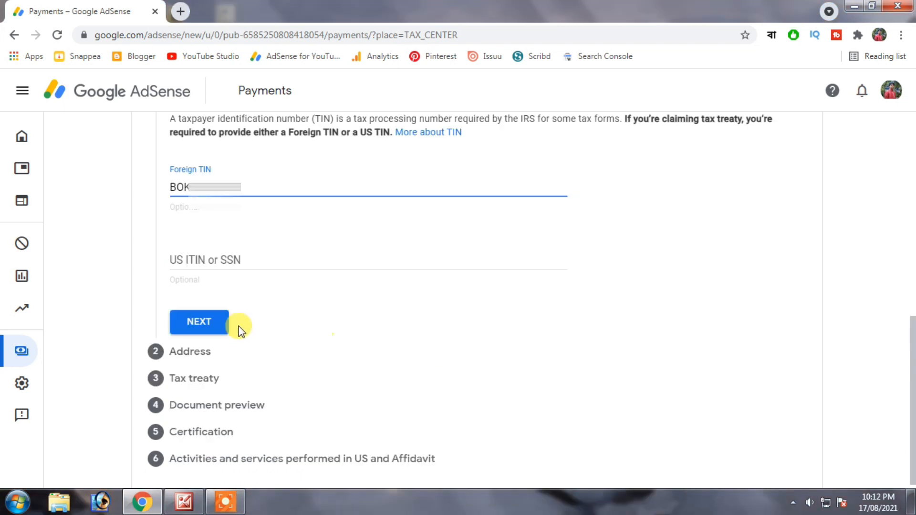
{"action": "left_click", "coordinate": [221, 328]}
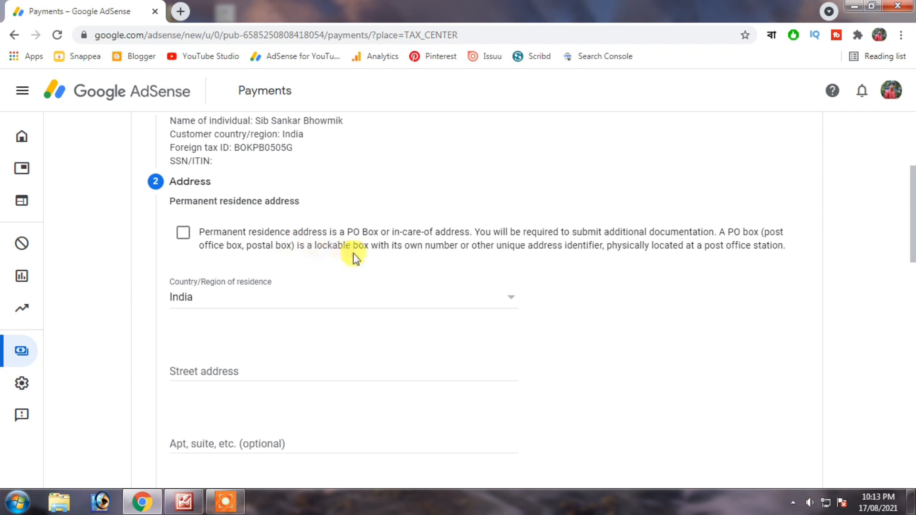
Mark the permanent residence address as a PO Box or in-care-of address, fill it in, and use the same address for mailing.
{"action": "left_click", "coordinate": [183, 233]}
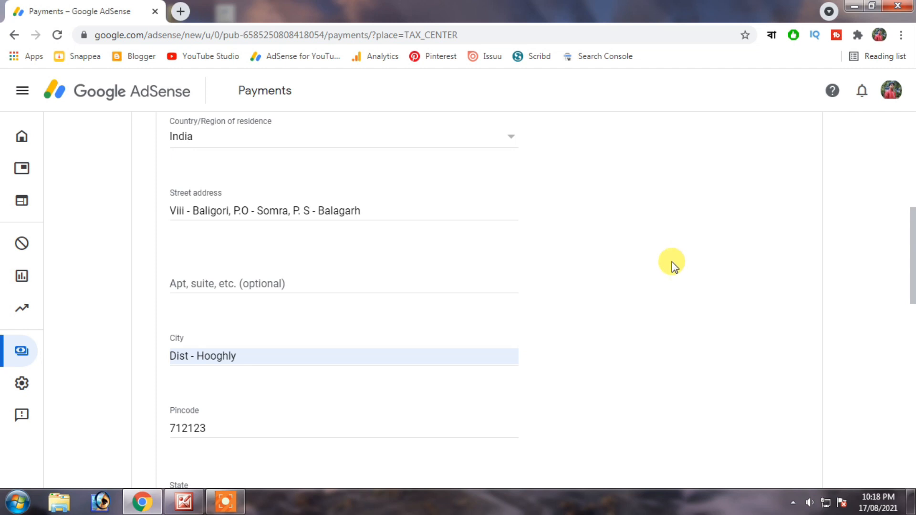
{"action": "scroll", "coordinate": [672, 262], "scroll_direction": "down", "scroll_amount": 7}
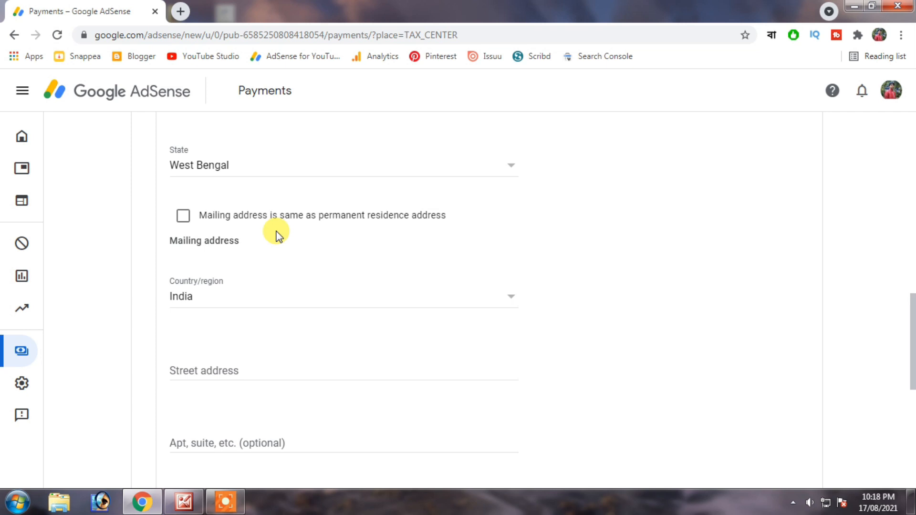
{"action": "left_click", "coordinate": [184, 218]}
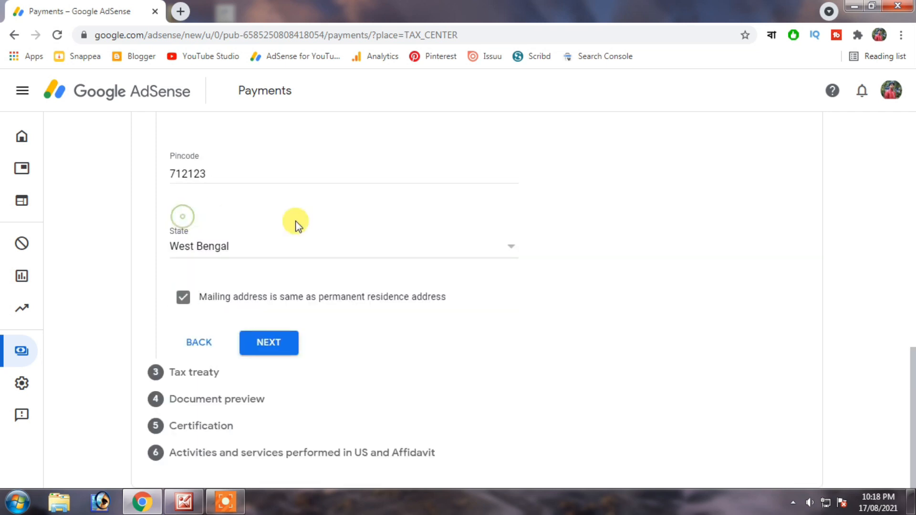
{"action": "left_click", "coordinate": [279, 352]}
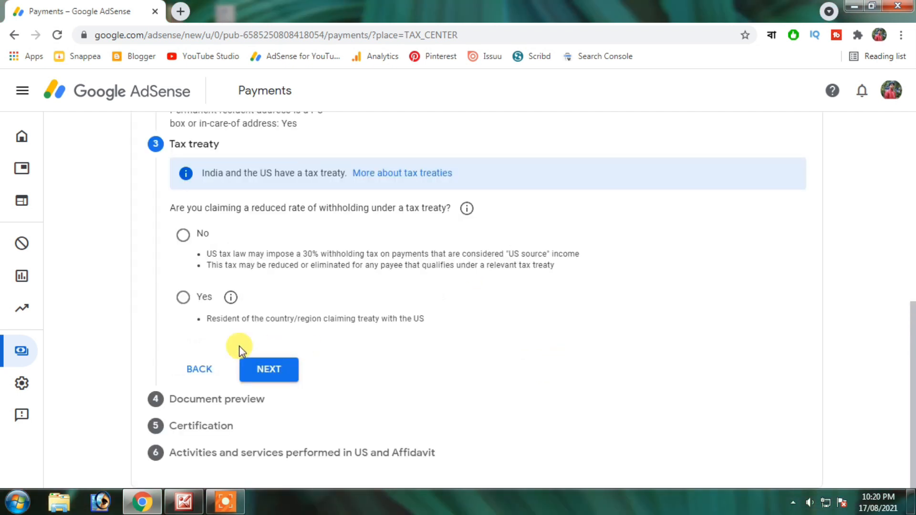
Claim a reduced withholding rate under a tax treaty as a resident of the treaty country India.
{"action": "left_click", "coordinate": [184, 297]}
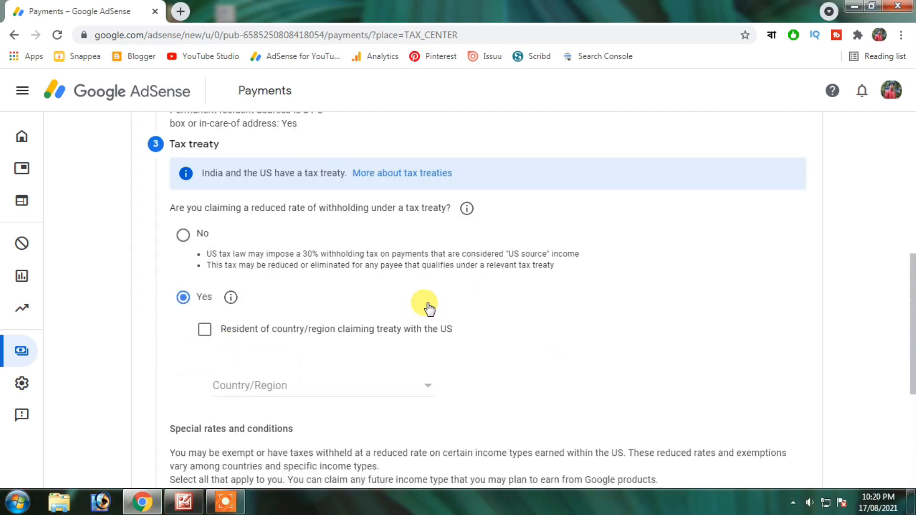
{"action": "left_click", "coordinate": [204, 330]}
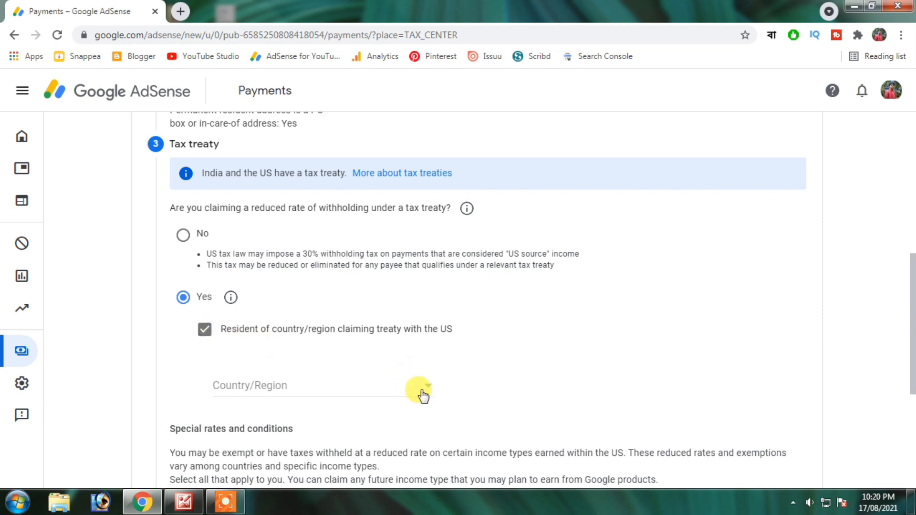
{"action": "left_click", "coordinate": [422, 395]}
{"action": "scroll", "coordinate": [431, 267], "scroll_direction": "down", "scroll_amount": 1}
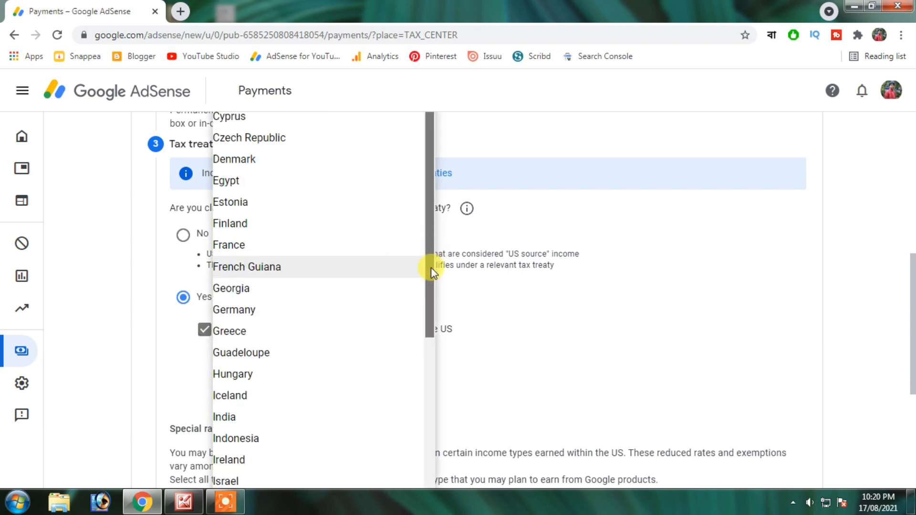
{"action": "left_click", "coordinate": [229, 415]}
Claim the treaty for Services with Article 7 and paragraph 1 at 0% (Reduced treaty rate), and confirm the terms are met.
{"action": "scroll", "coordinate": [530, 374], "scroll_direction": "down", "scroll_amount": 4}
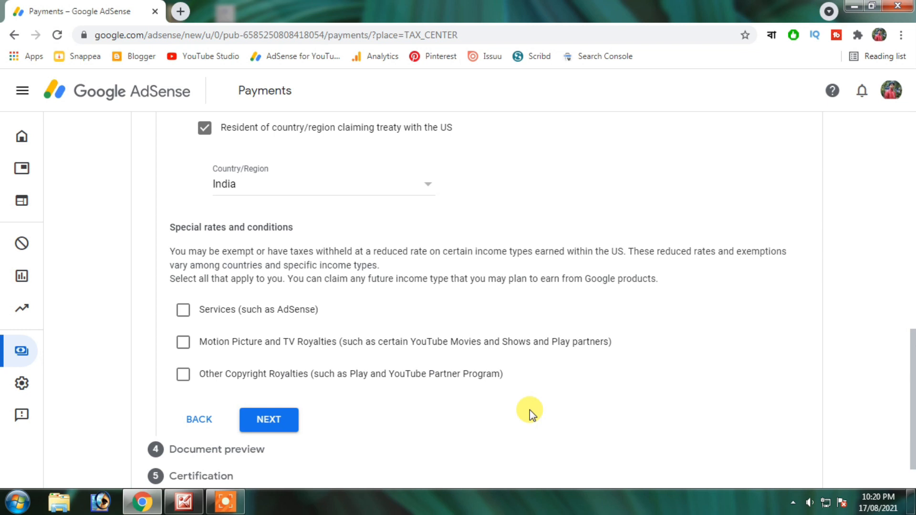
{"action": "left_click", "coordinate": [183, 312]}
{"action": "left_click", "coordinate": [411, 371]}
{"action": "left_click", "coordinate": [359, 389]}
{"action": "left_click", "coordinate": [566, 370]}
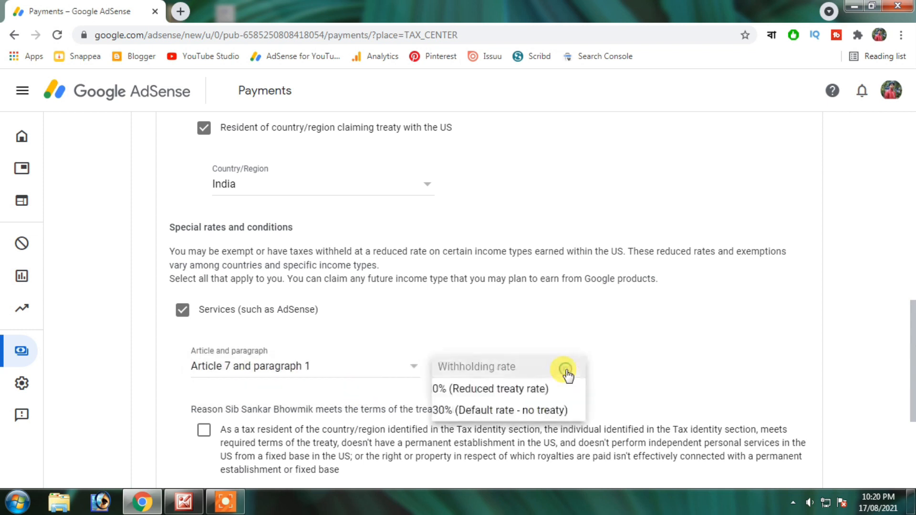
{"action": "left_click", "coordinate": [536, 389]}
{"action": "scroll", "coordinate": [678, 370], "scroll_direction": "down", "scroll_amount": 3}
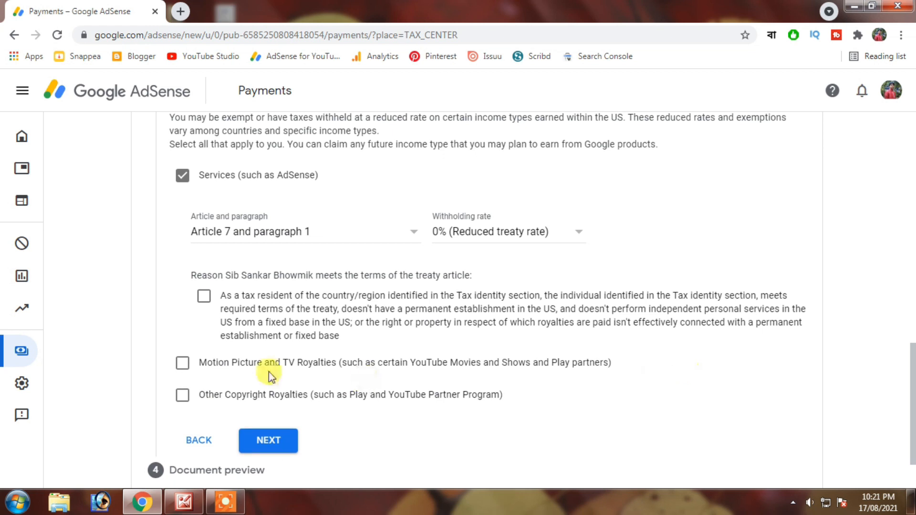
{"action": "left_click", "coordinate": [204, 298]}
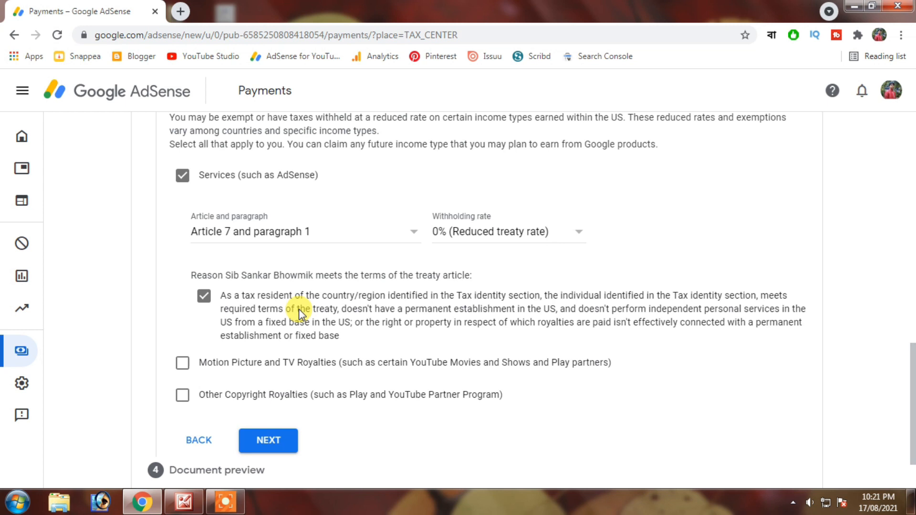
Claim Motion Picture and TV Royalties under Article 12 and paragraph 2A II at 15% (Reduced treaty rate), and confirm the treaty terms are met.
{"action": "left_click", "coordinate": [184, 367]}
{"action": "scroll", "coordinate": [422, 373], "scroll_direction": "down", "scroll_amount": 1}
{"action": "scroll", "coordinate": [422, 373], "scroll_direction": "down", "scroll_amount": 1}
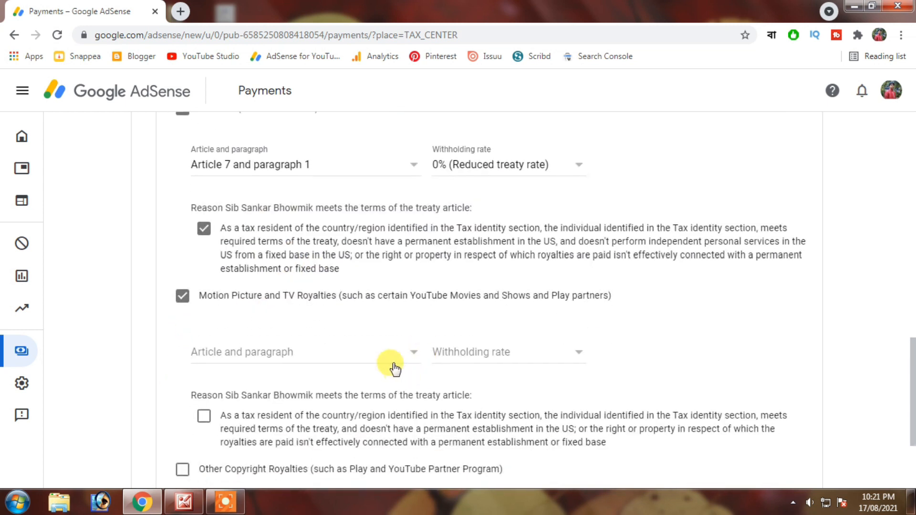
{"action": "left_click", "coordinate": [390, 361]}
{"action": "left_click", "coordinate": [375, 381]}
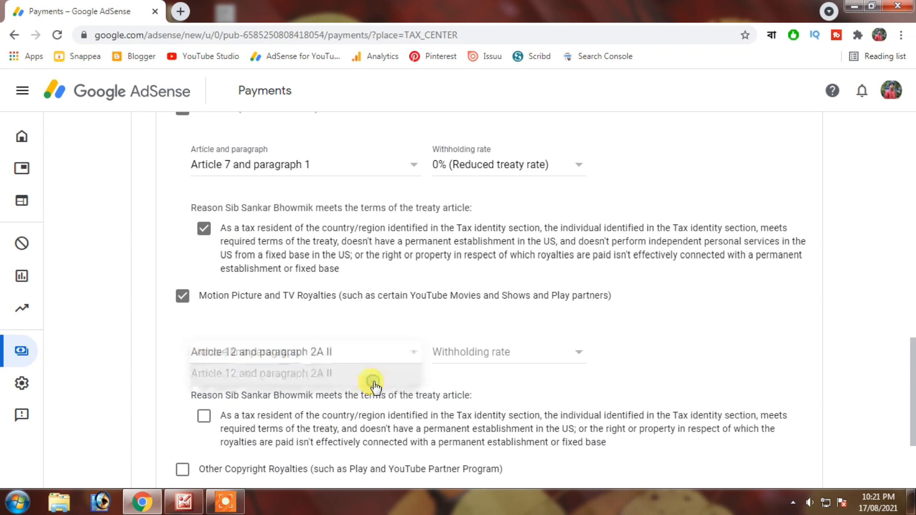
{"action": "left_click", "coordinate": [493, 364]}
{"action": "left_click", "coordinate": [492, 375]}
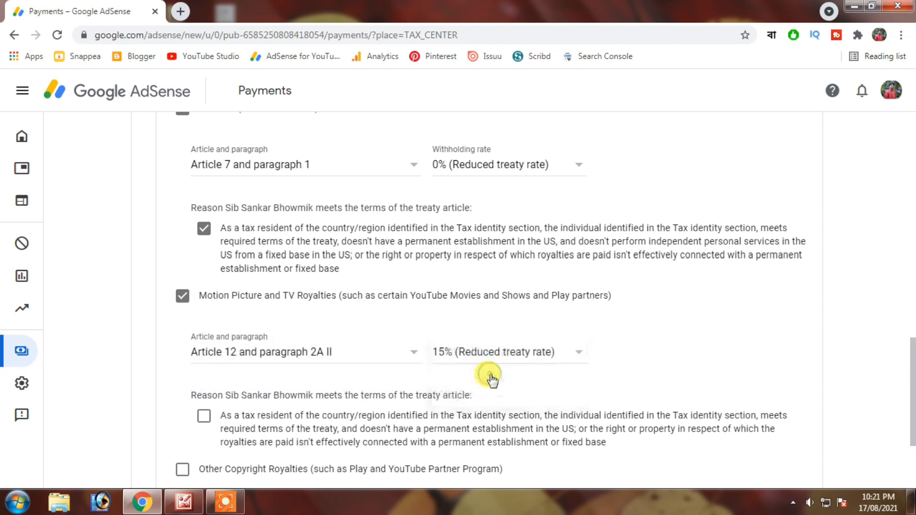
{"action": "scroll", "coordinate": [624, 381], "scroll_direction": "down", "scroll_amount": 1}
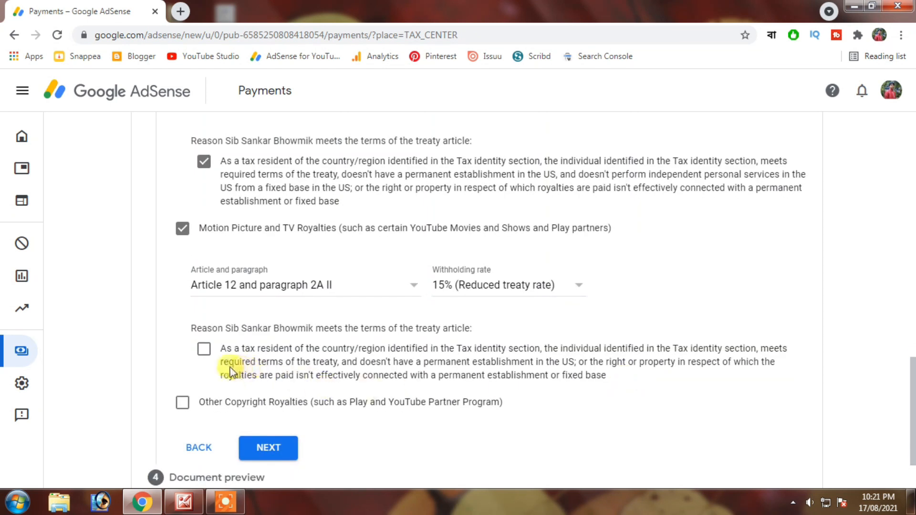
{"action": "scroll", "coordinate": [357, 363], "scroll_direction": "down", "scroll_amount": 1}
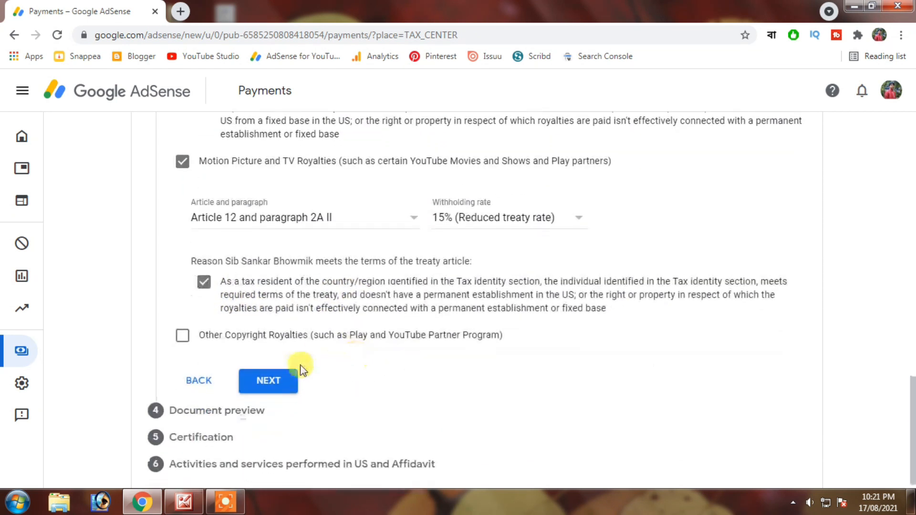
Claim Other Copyright Royalties under Article 12 and paragraph 2A II at 15% (Reduced treaty rate), confirm the terms, and proceed to Document preview.
{"action": "left_click", "coordinate": [182, 335]}
{"action": "scroll", "coordinate": [434, 342], "scroll_direction": "down", "scroll_amount": 1}
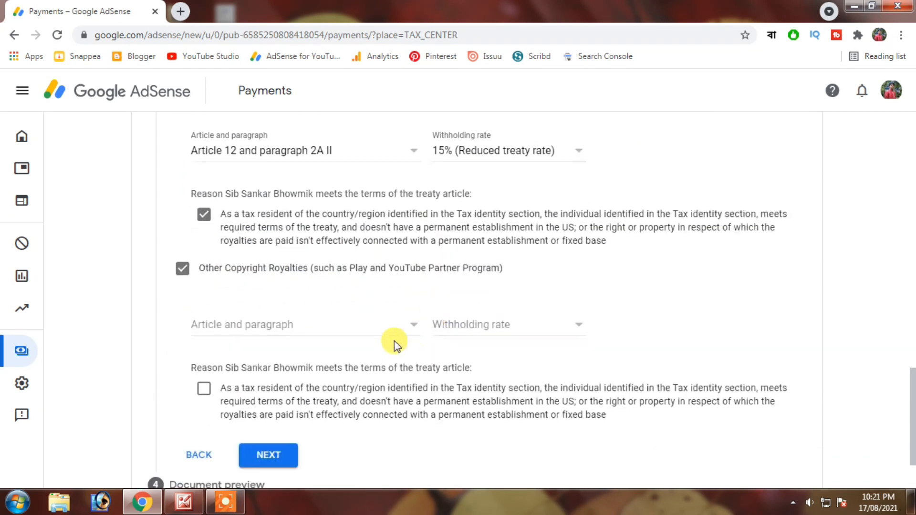
{"action": "left_click", "coordinate": [358, 334]}
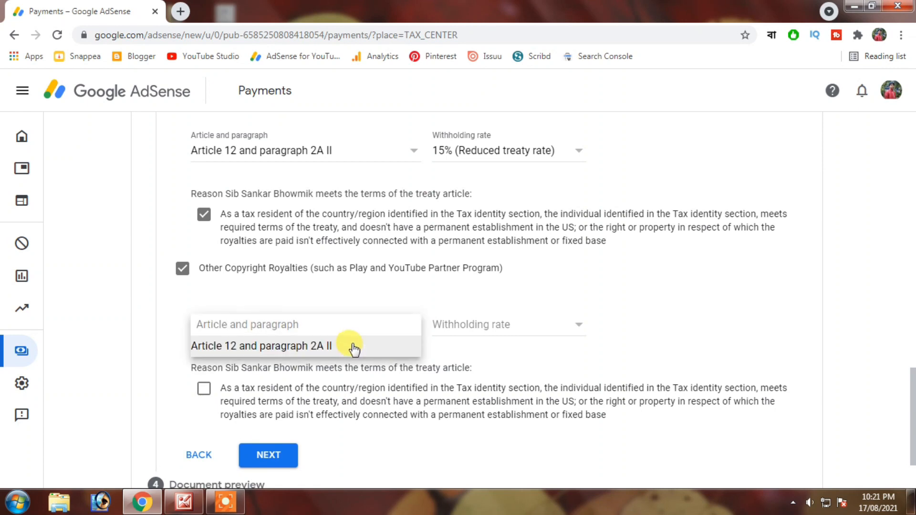
{"action": "left_click", "coordinate": [354, 348]}
{"action": "left_click", "coordinate": [481, 328]}
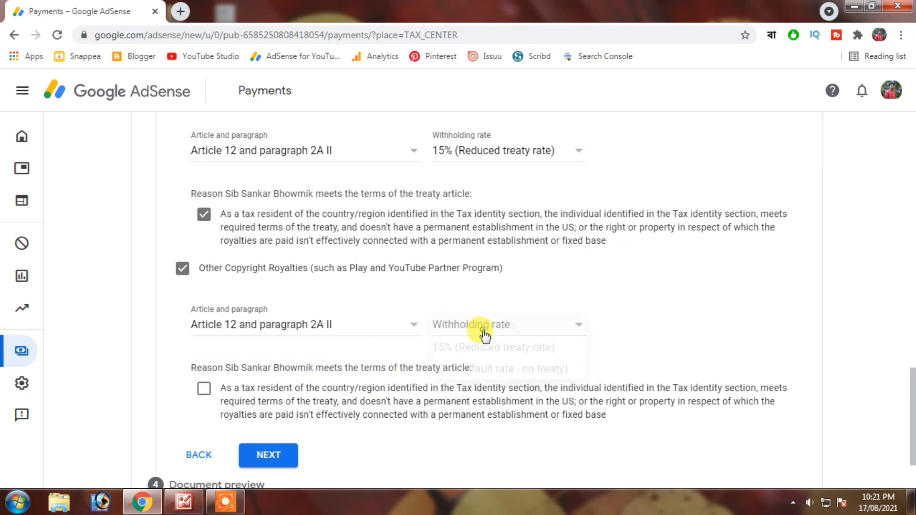
{"action": "left_click", "coordinate": [483, 347]}
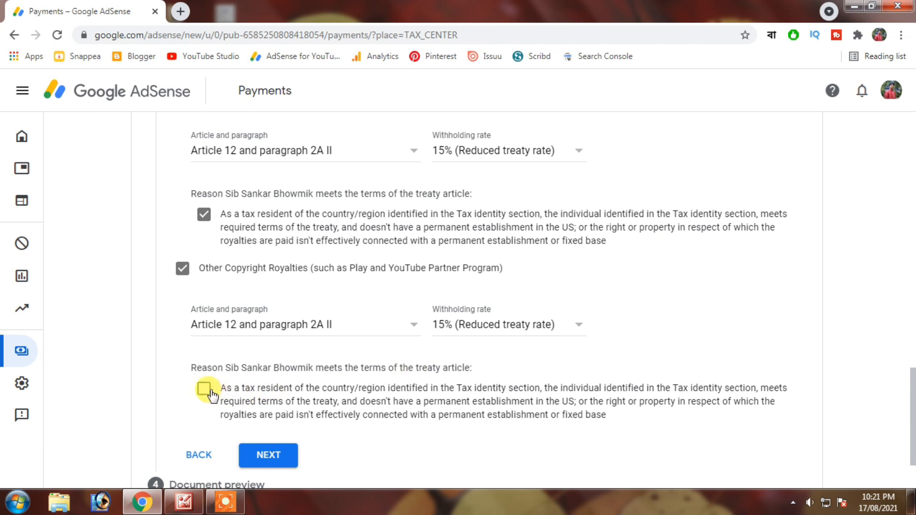
{"action": "left_click", "coordinate": [203, 388]}
{"action": "scroll", "coordinate": [413, 396], "scroll_direction": "down", "scroll_amount": 2}
{"action": "left_click", "coordinate": [286, 389]}
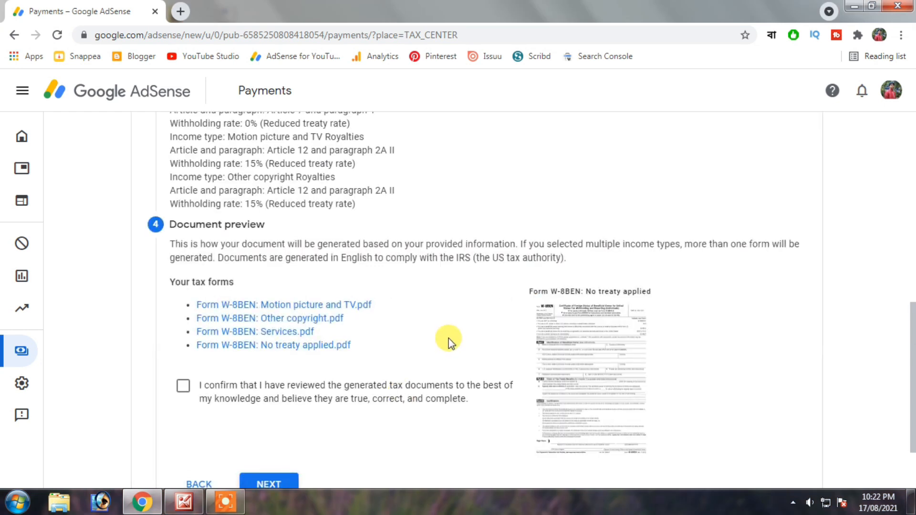
Confirm that the generated W-8BEN tax documents have been reviewed and are correct, and proceed to Certification.
{"action": "scroll", "coordinate": [449, 339], "scroll_direction": "down", "scroll_amount": 2}
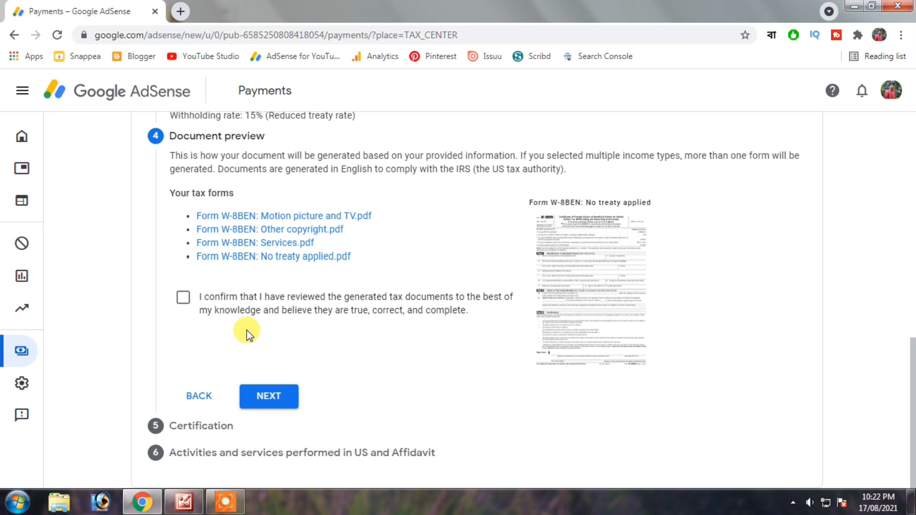
{"action": "left_click", "coordinate": [184, 298]}
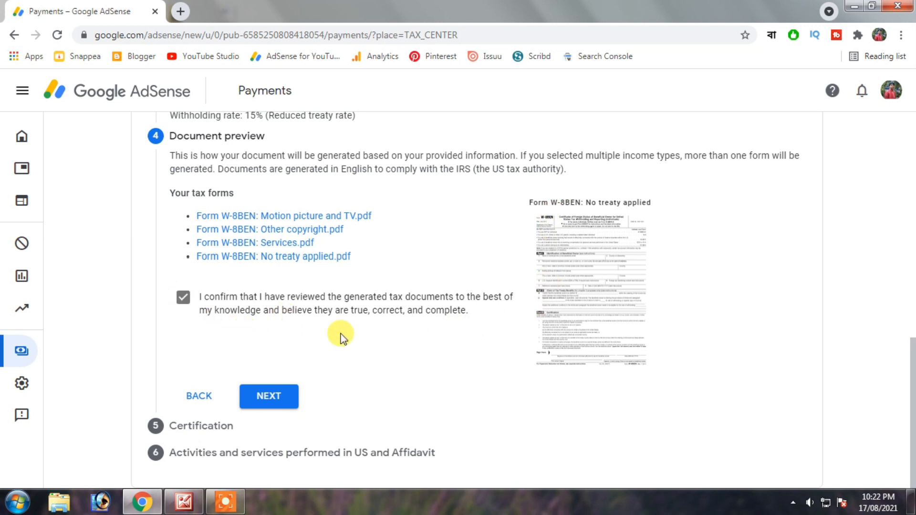
{"action": "left_click", "coordinate": [286, 395]}
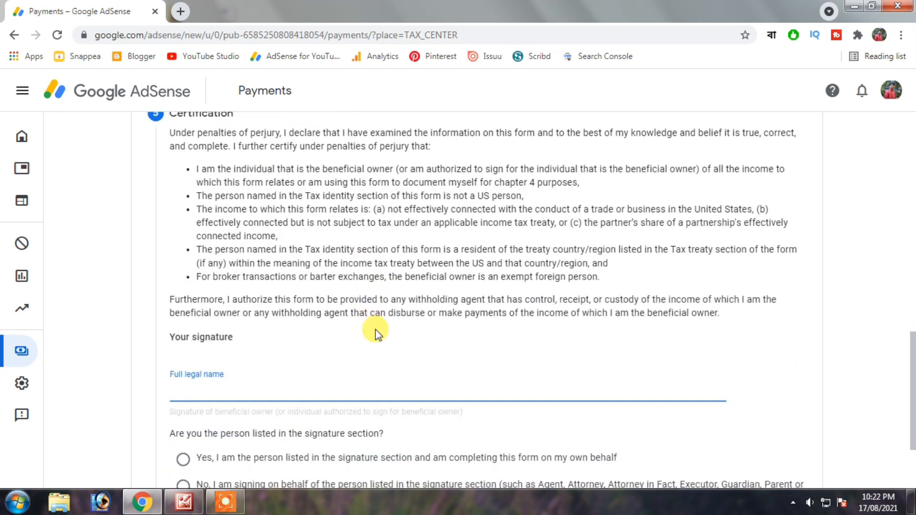
Sign the certification with the full legal name, declare being the person listed in the signature section, and proceed to the affidavit.
{"action": "scroll", "coordinate": [376, 334], "scroll_direction": "down", "scroll_amount": 1}
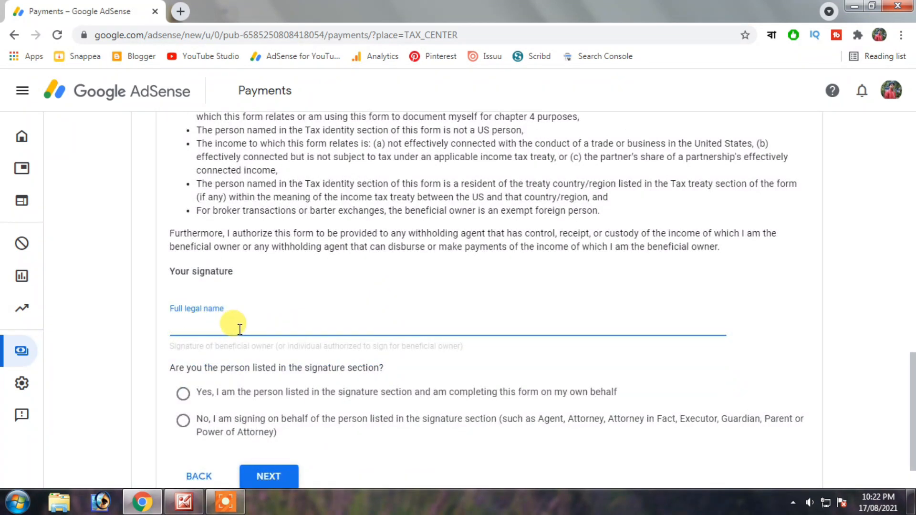
{"action": "scroll", "coordinate": [239, 328], "scroll_direction": "down", "scroll_amount": 1}
{"action": "type", "text": "Sib Sankar Bhowmik"}
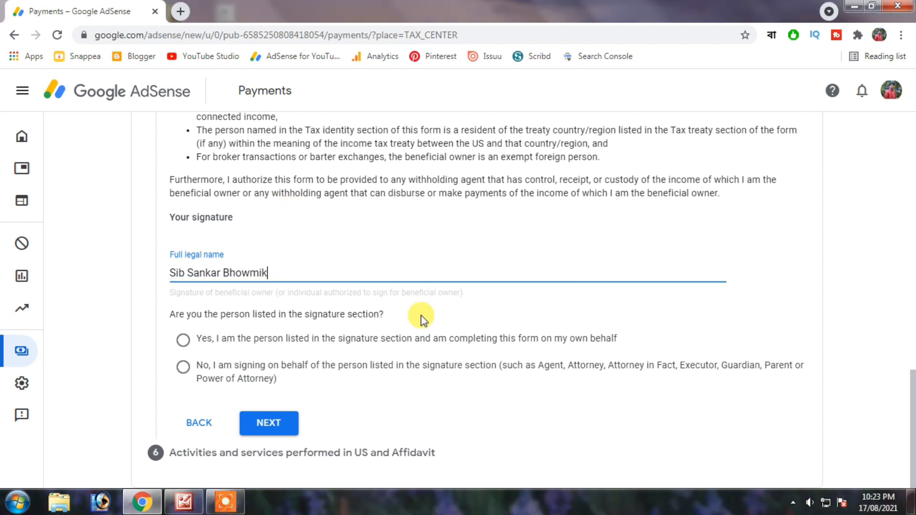
{"action": "left_click", "coordinate": [183, 339]}
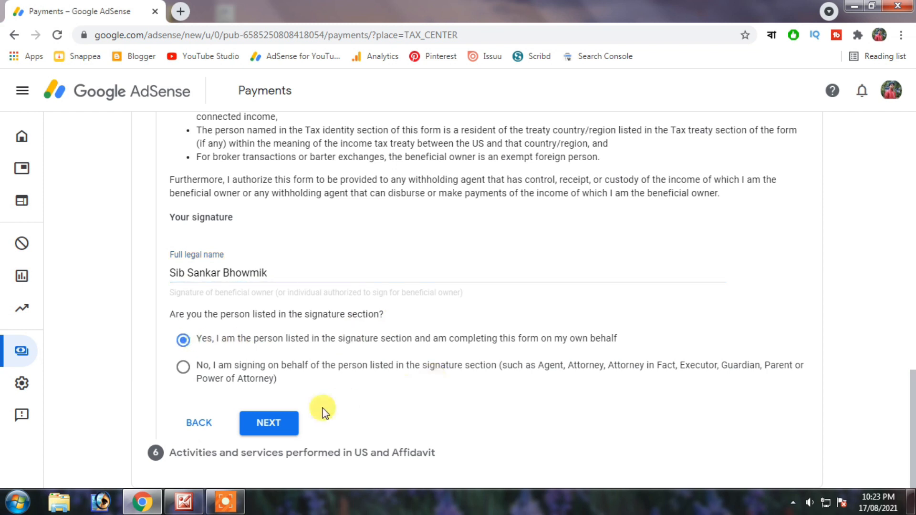
{"action": "left_click", "coordinate": [287, 423]}
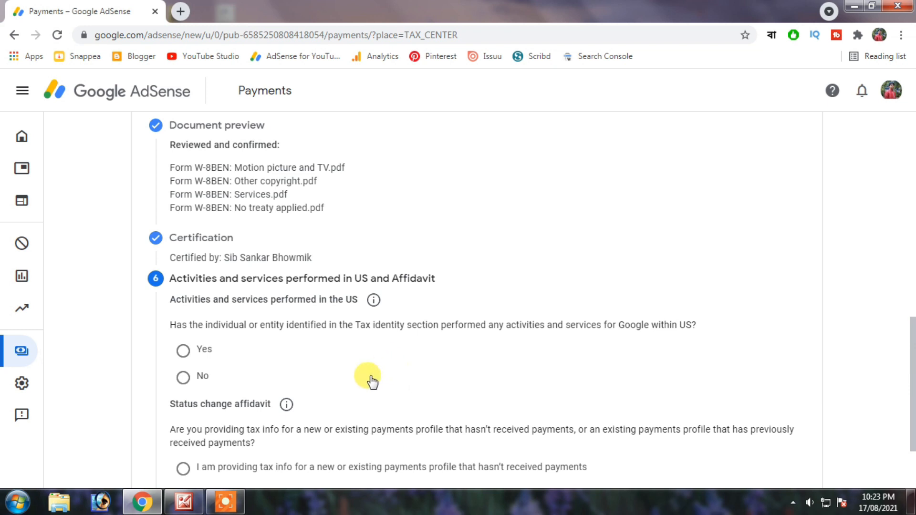
Answer No to activities performed for Google within the US, and certify that services are performed solely outside the US.
{"action": "scroll", "coordinate": [367, 380], "scroll_direction": "down", "scroll_amount": 1}
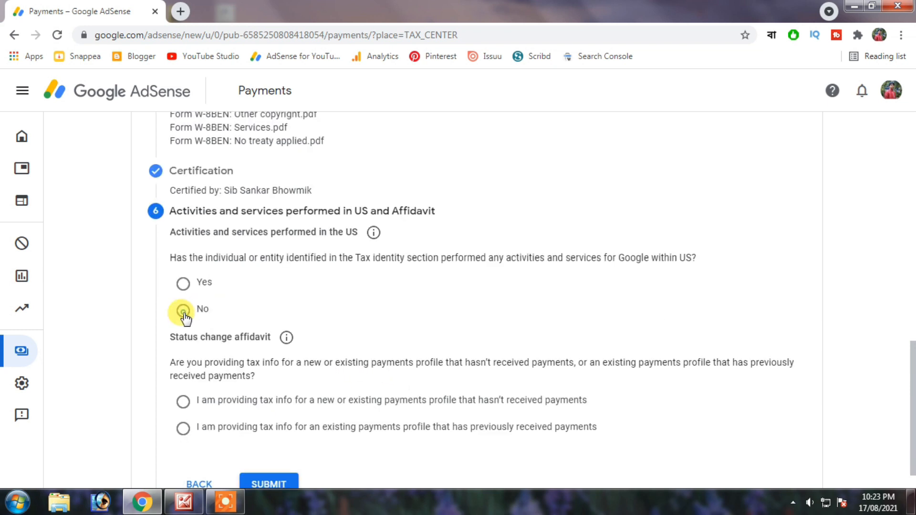
{"action": "left_click", "coordinate": [185, 315]}
{"action": "left_click", "coordinate": [193, 343]}
{"action": "scroll", "coordinate": [431, 318], "scroll_direction": "down", "scroll_amount": 1}
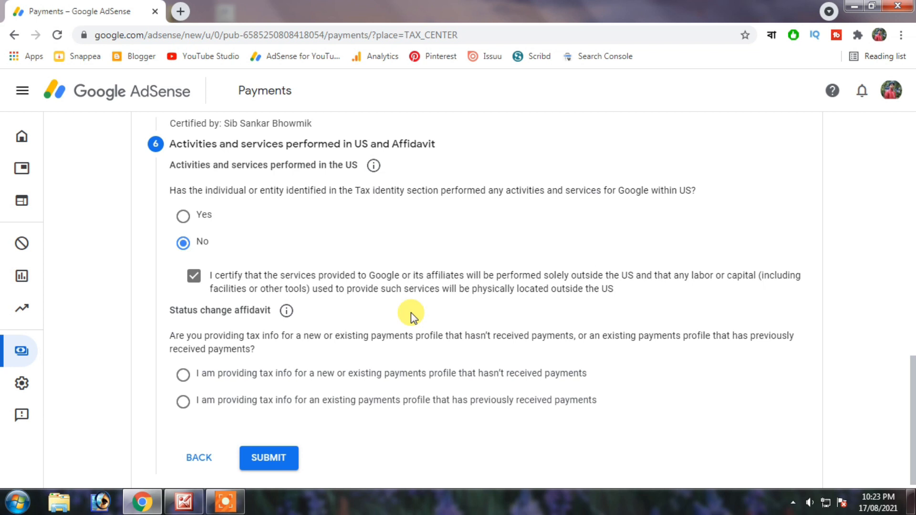
Try the affidavit option for an existing payments profile that has previously received payments, including its perjury declaration.
{"action": "left_click_drag", "start_coordinate": [201, 377], "coordinate": [591, 381]}
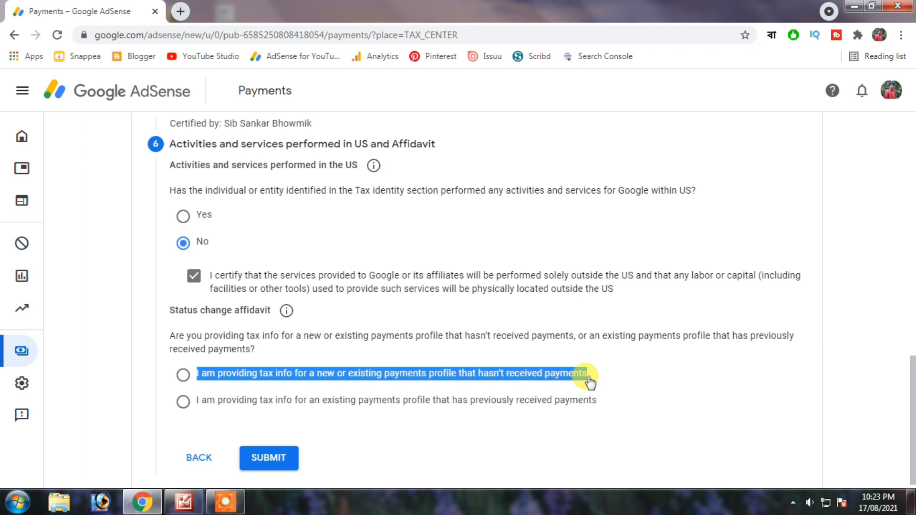
{"action": "left_click", "coordinate": [589, 380]}
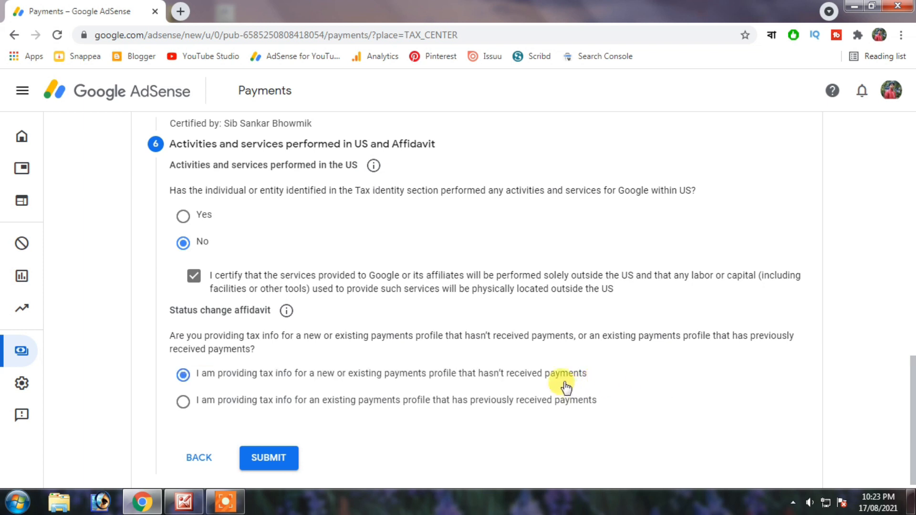
{"action": "left_click", "coordinate": [183, 401]}
{"action": "scroll", "coordinate": [198, 388], "scroll_direction": "down", "scroll_amount": 2}
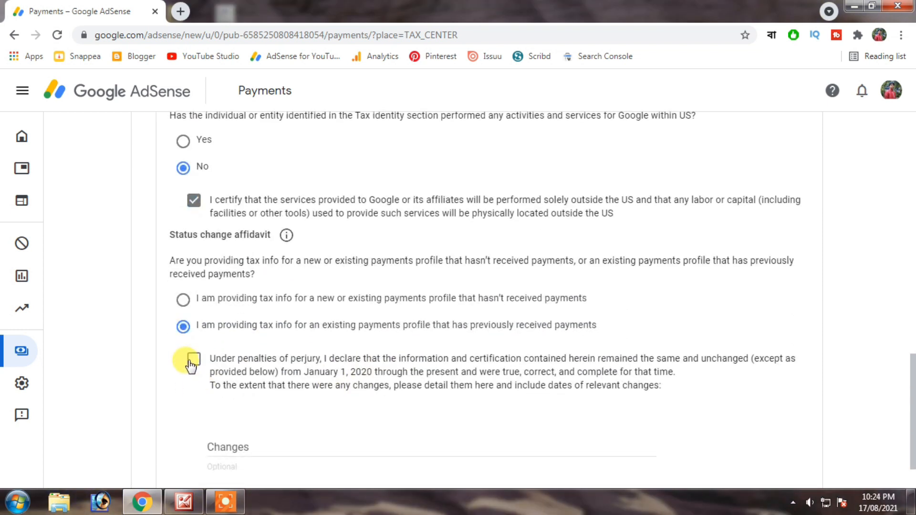
{"action": "scroll", "coordinate": [353, 401], "scroll_direction": "down", "scroll_amount": 1}
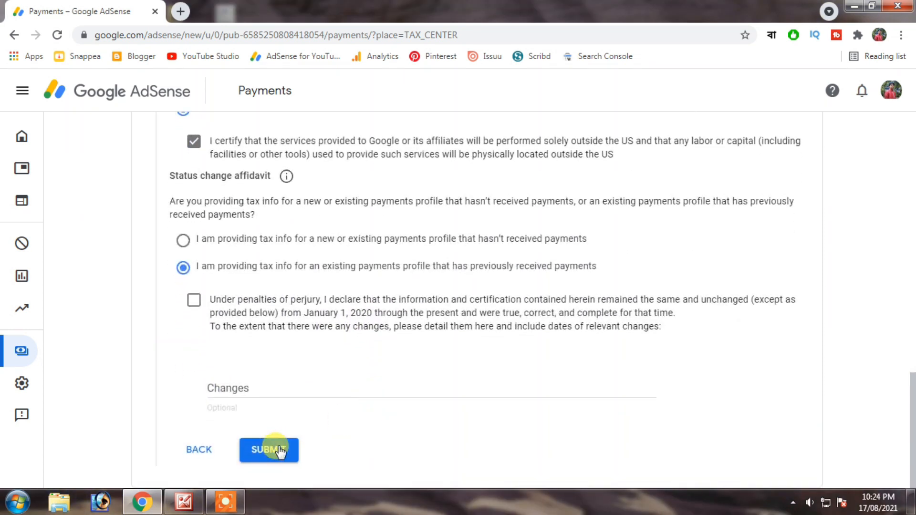
{"action": "left_click", "coordinate": [194, 300]}
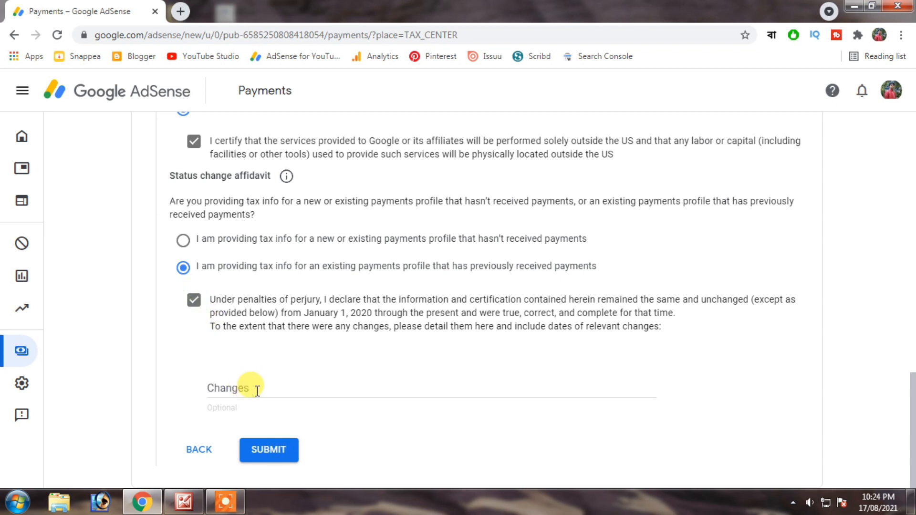
Declare the tax info is for a new or existing payments profile that hasn't received payments, and submit the form.
{"action": "left_click", "coordinate": [183, 239]}
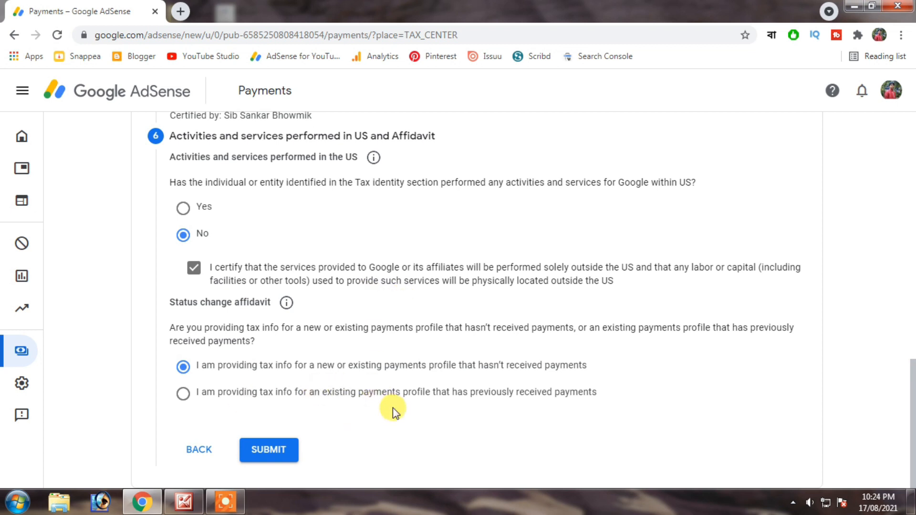
{"action": "left_click", "coordinate": [286, 450]}
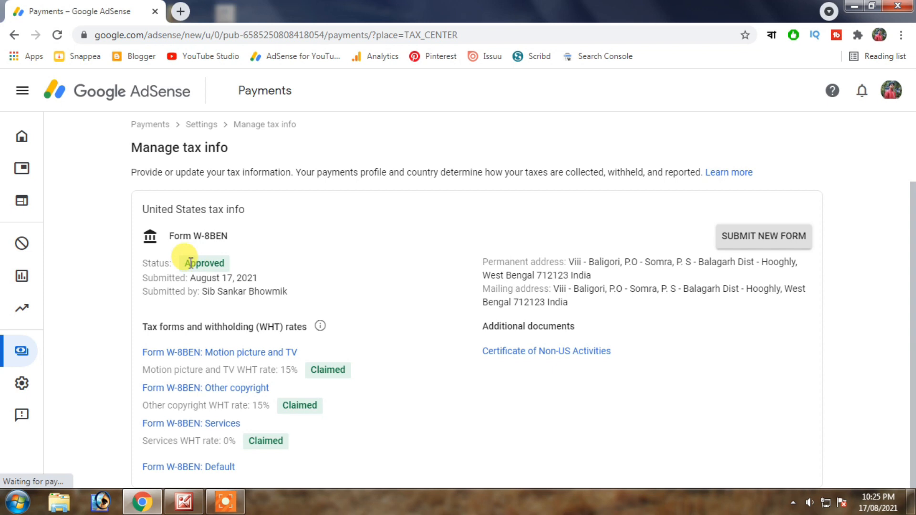
Examine the W-8BEN submission status and the treaty claim status of the withholding rates.
{"action": "left_click_drag", "start_coordinate": [190, 263], "coordinate": [248, 269]}
{"action": "left_click_drag", "start_coordinate": [307, 370], "coordinate": [387, 370]}
{"action": "left_click_drag", "start_coordinate": [282, 406], "coordinate": [318, 405]}
Switch to Gmail in a new tab and open the latest Google Payments email about the tax information.
{"action": "key", "text": "ctrl+t"}
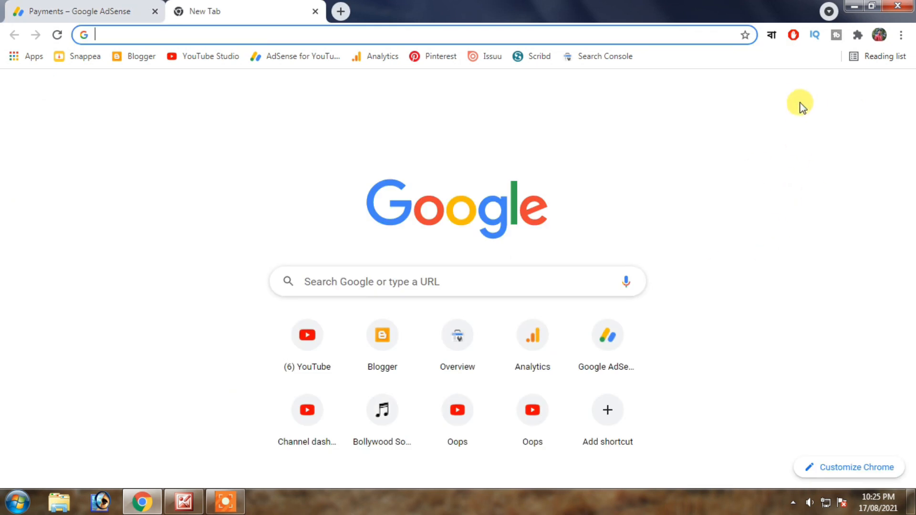
{"action": "left_click", "coordinate": [785, 91]}
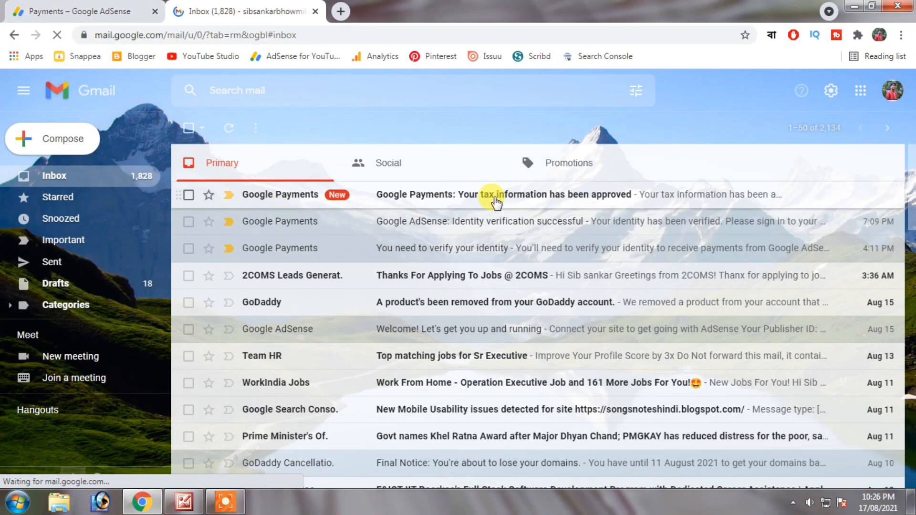
{"action": "left_click", "coordinate": [611, 197]}
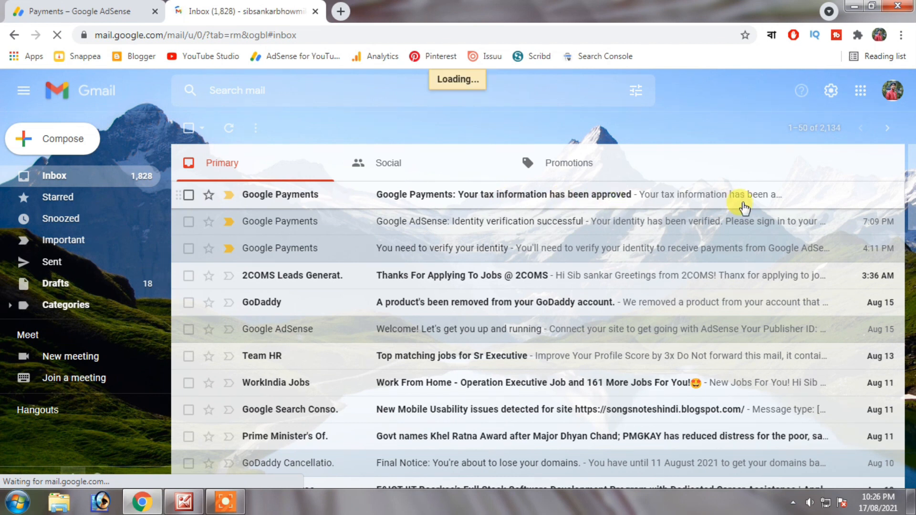